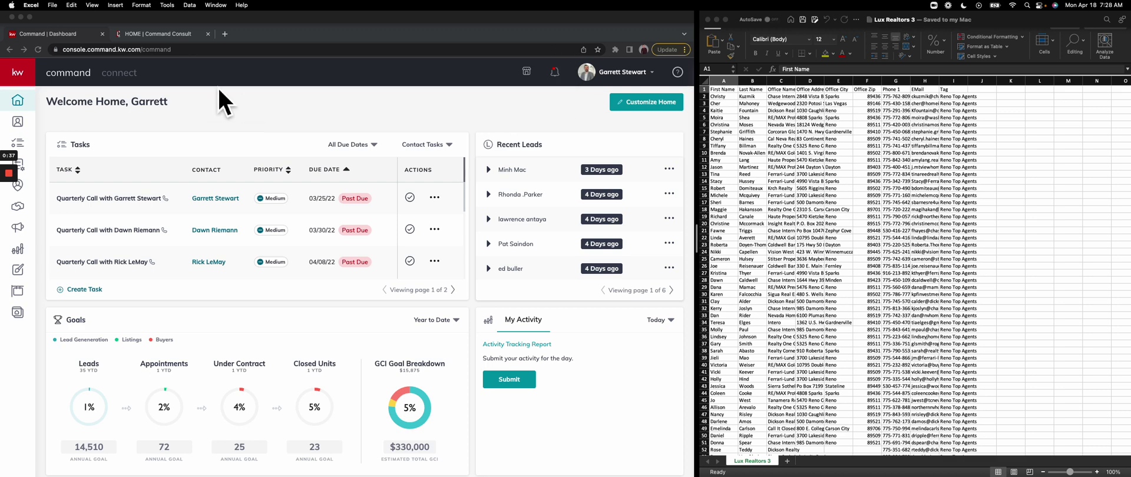
Bring the Chrome window with the KW Command dashboard into focus.
click(39, 137)
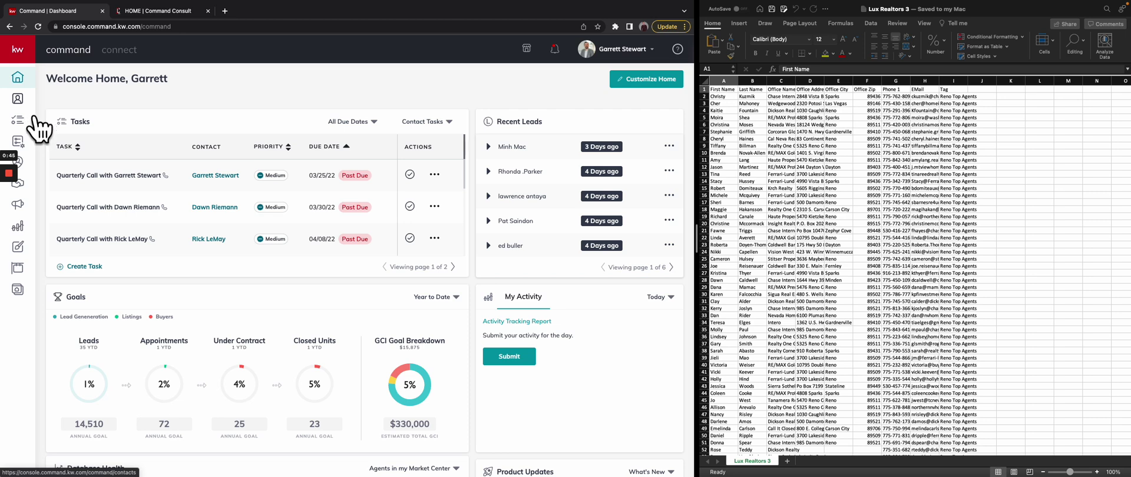
Go to the Contacts page listing all 2281 contacts.
click(36, 110)
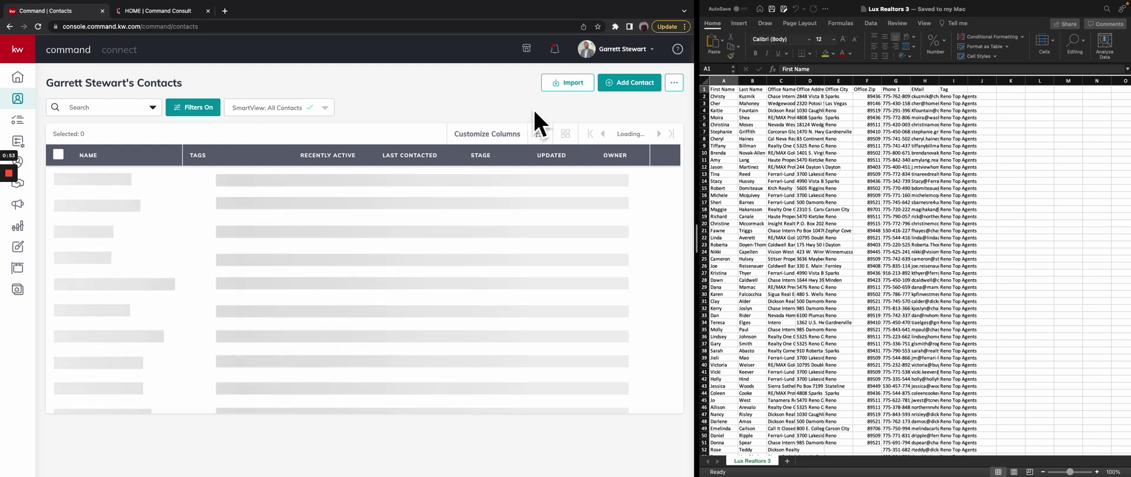
Begin a new contact import from the Contacts list.
click(569, 85)
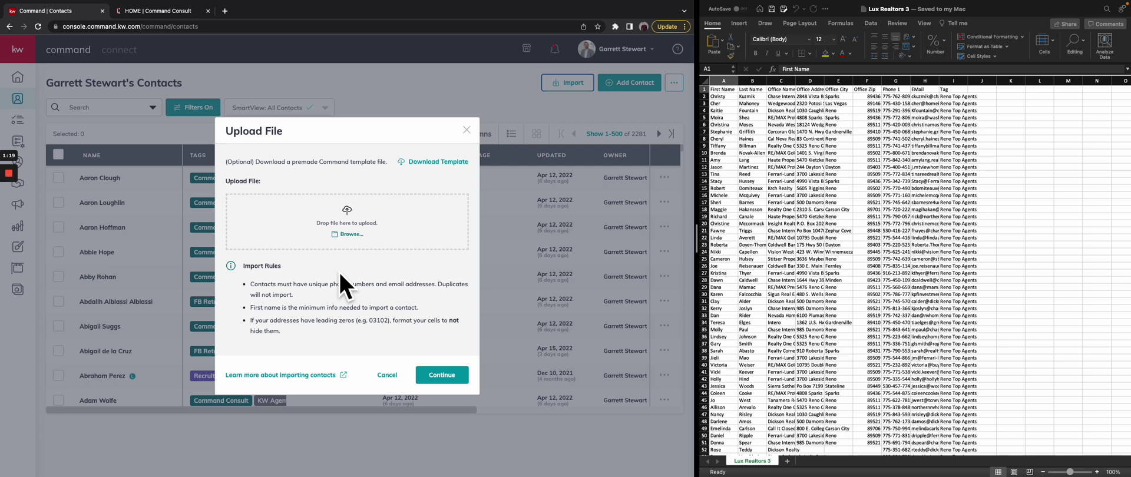
Upload Lux Realtors 3.csv from the Downloads folder.
click(366, 246)
click(203, 189)
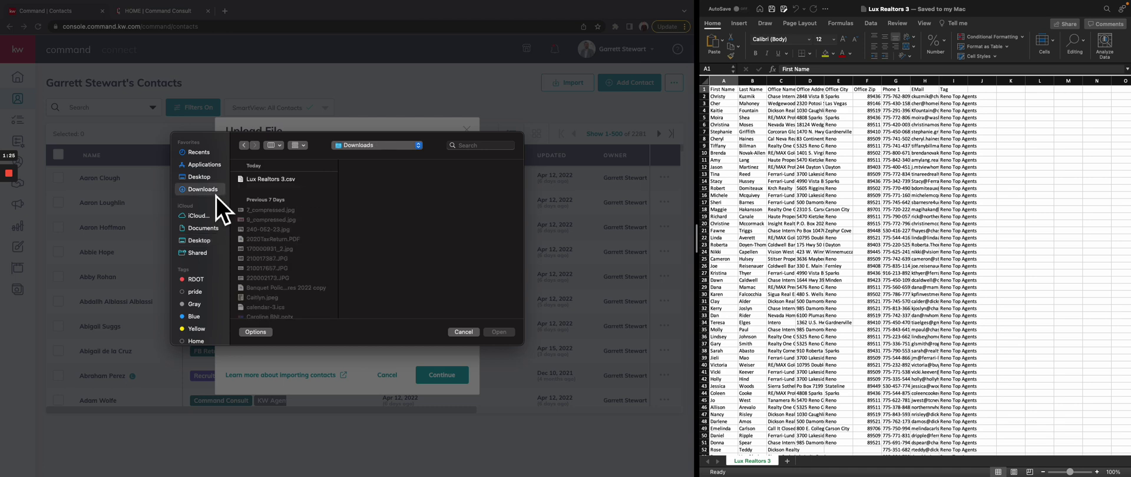
double_click(277, 180)
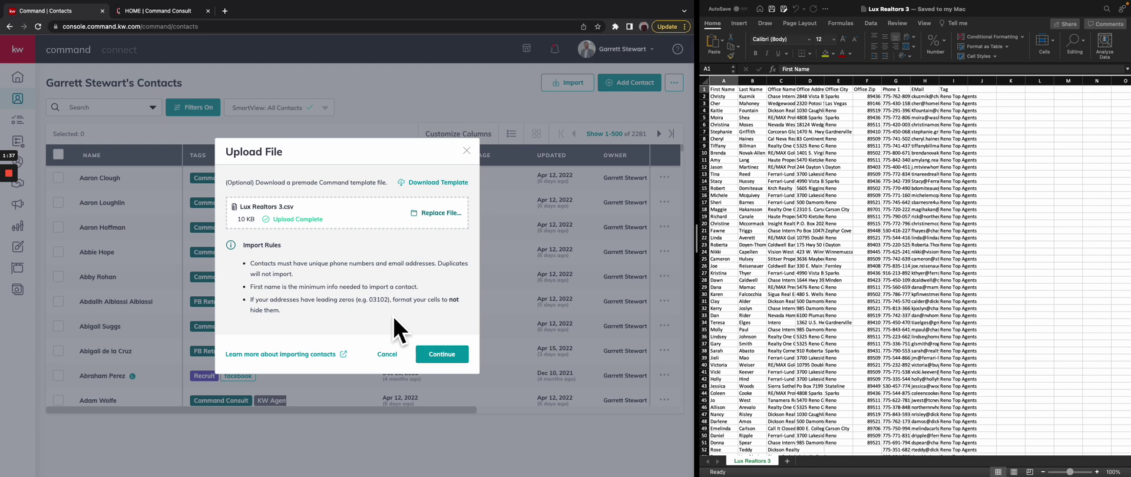
Continue to Match Fields, where 9 of the CSV's columns are still unmatched.
click(449, 360)
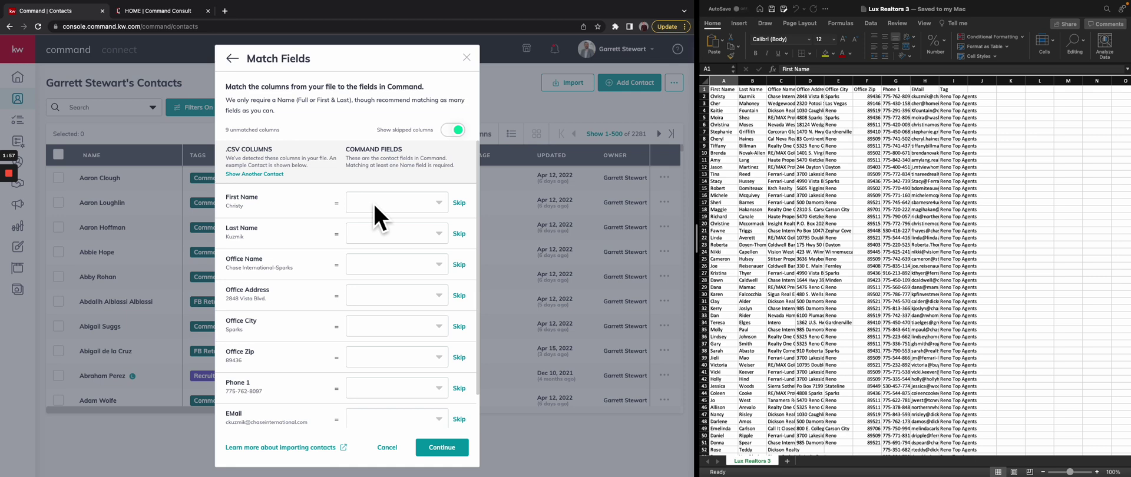
click(409, 208)
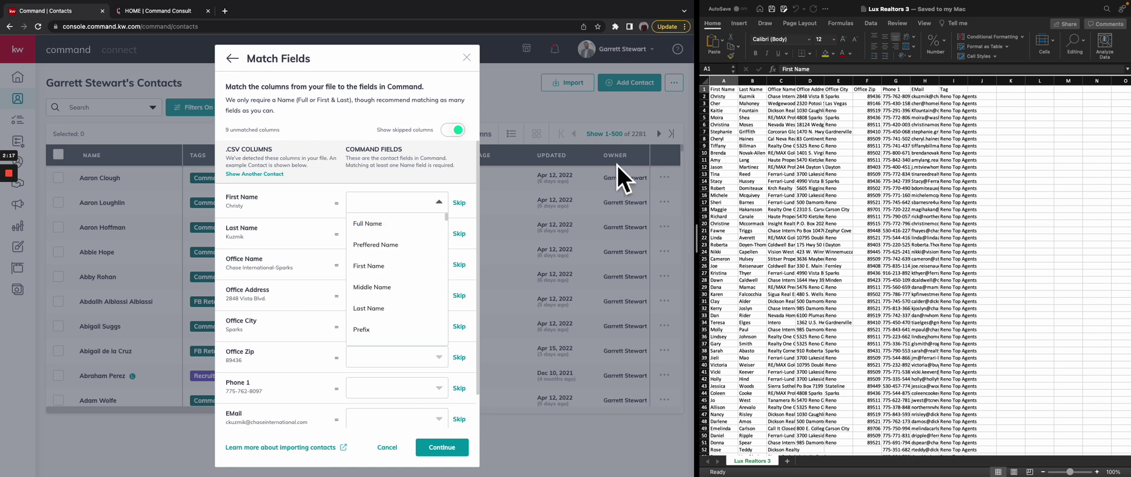
Map First Name and Last Name to the same fields, and Office Name to Company Name.
click(401, 268)
click(398, 239)
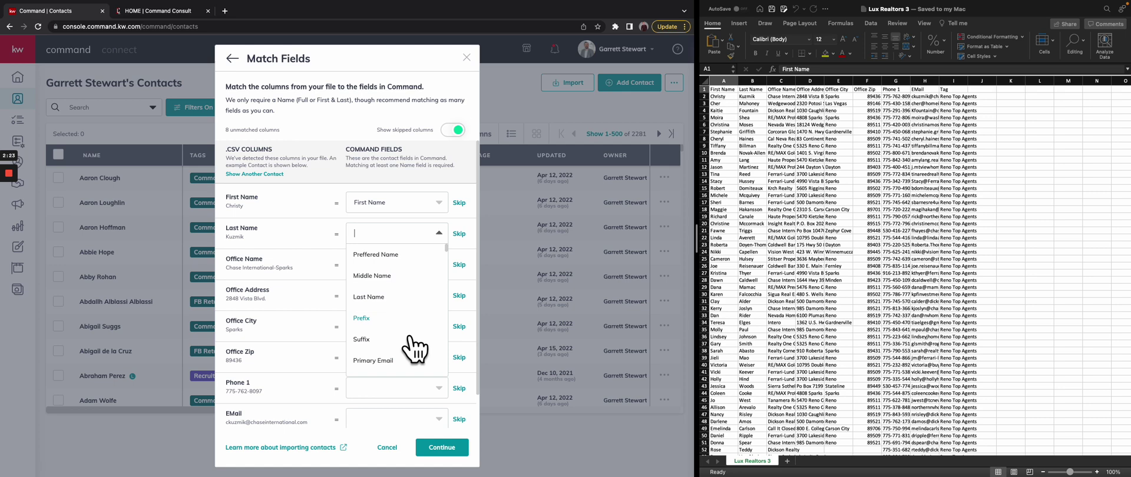
click(401, 298)
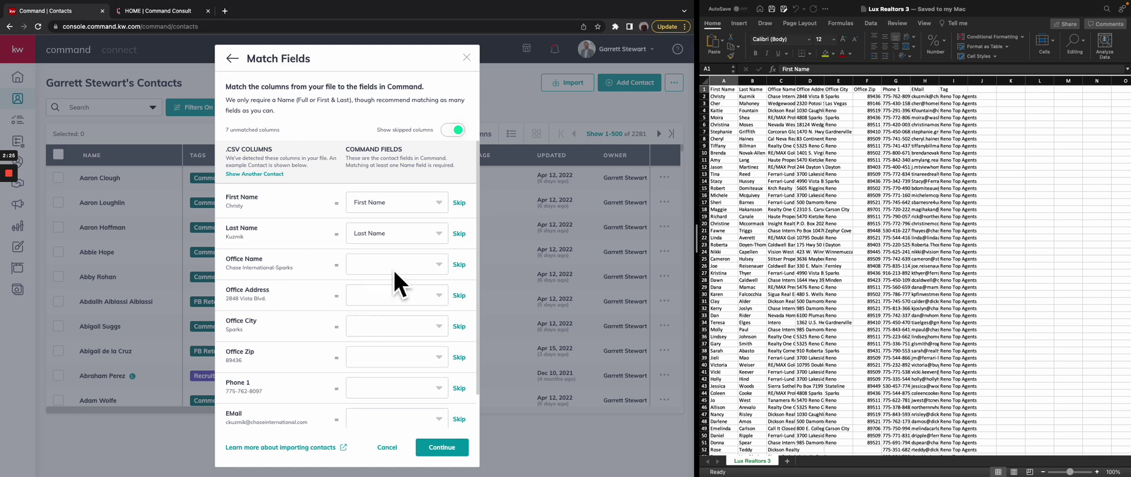
click(400, 268)
text(work)
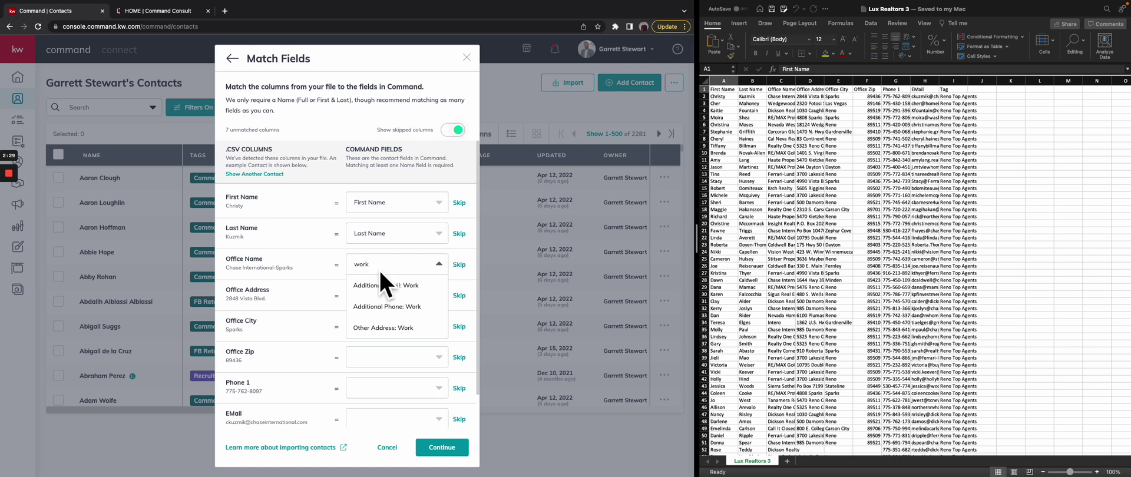
key(BackSpace)
key(BackSpace)
key(BackSpace)
key(BackSpace)
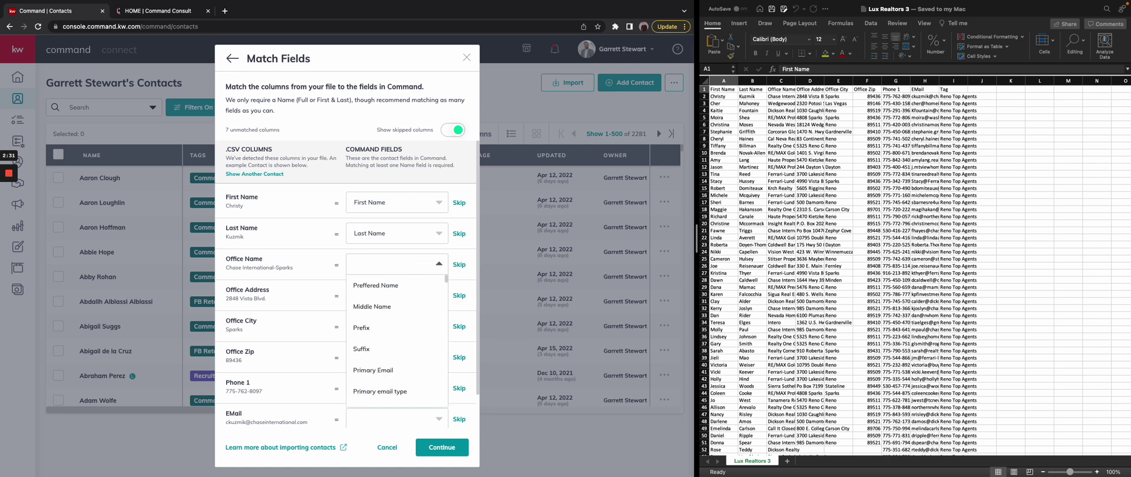
text(com)
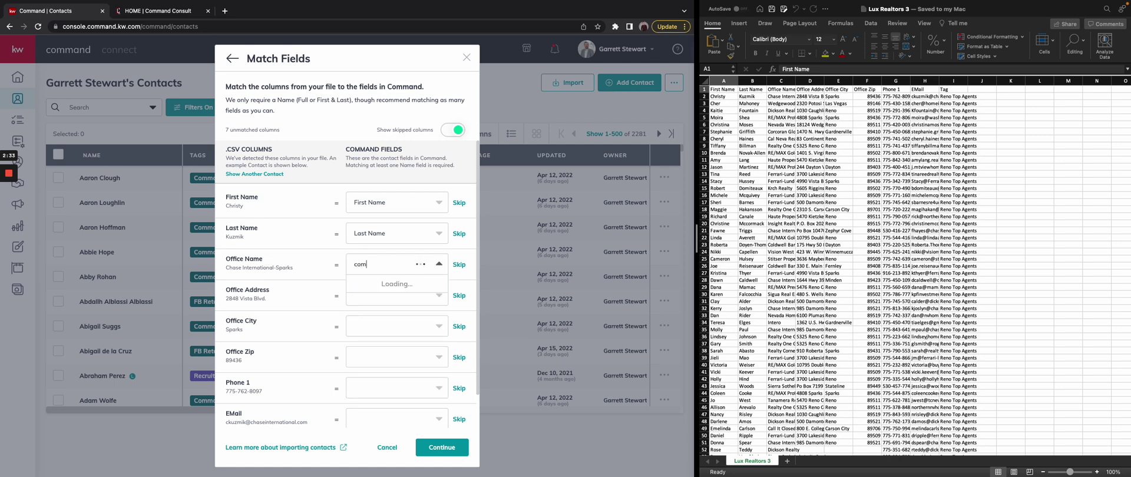
text(p)
click(395, 286)
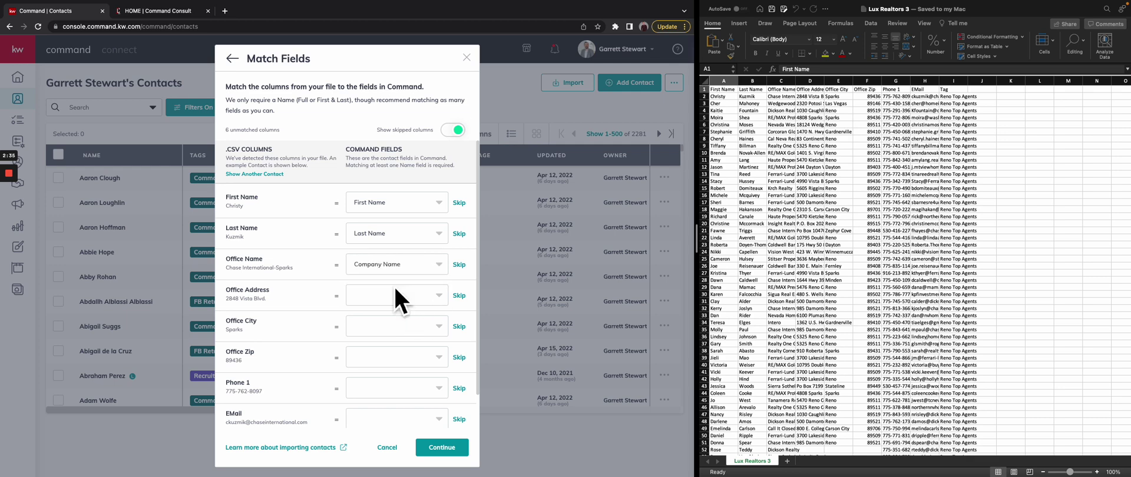
Map the Office Address column to Primary Address: Address.
click(438, 297)
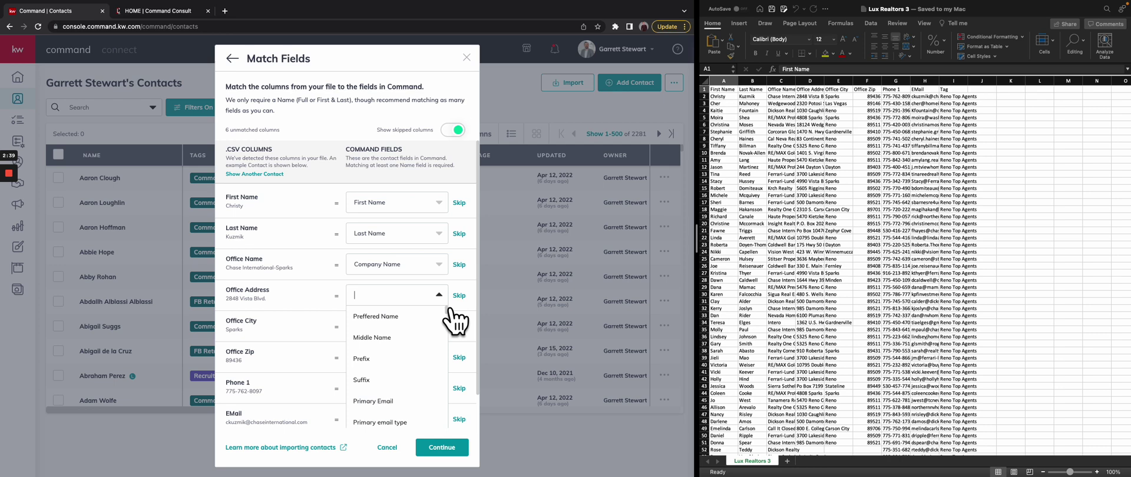
scroll(422, 382, down, 1)
text(add)
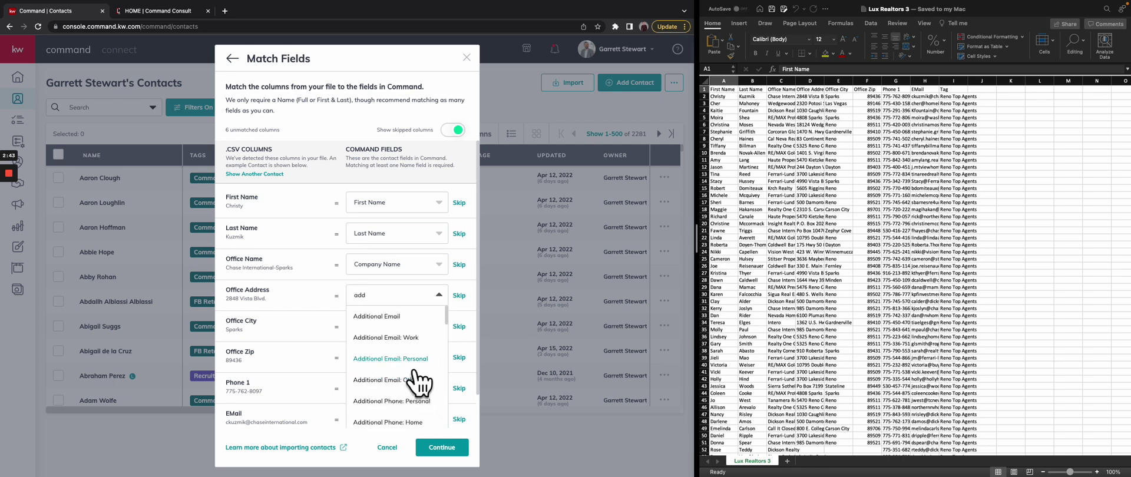
scroll(419, 383, down, 5)
scroll(419, 383, up, 1)
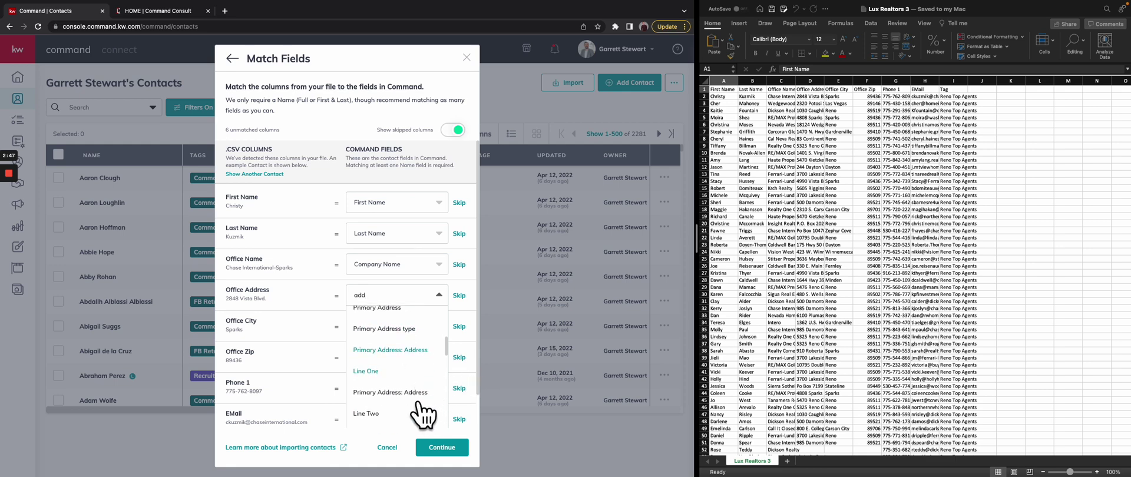
scroll(440, 363, down, 3)
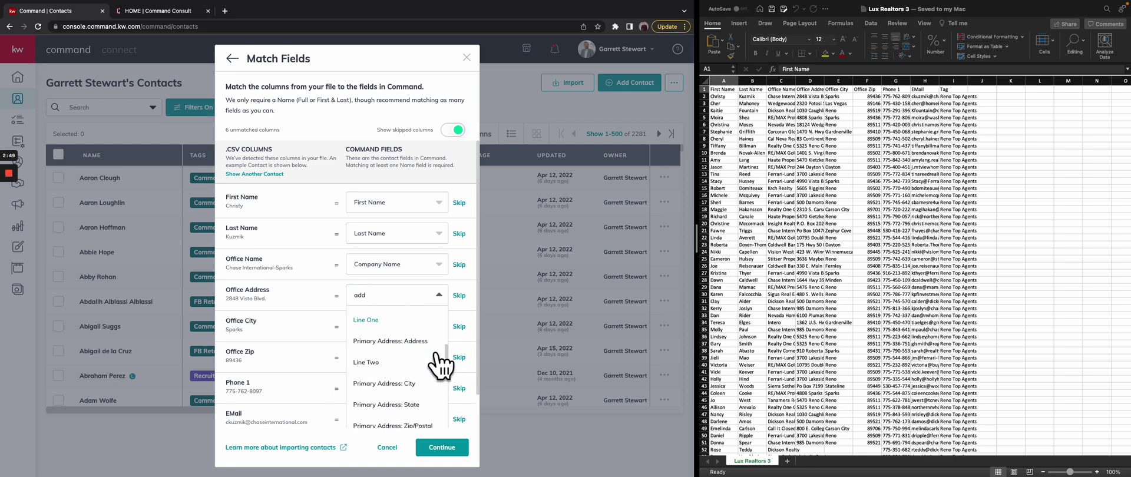
scroll(437, 358, up, 2)
scroll(430, 357, up, 2)
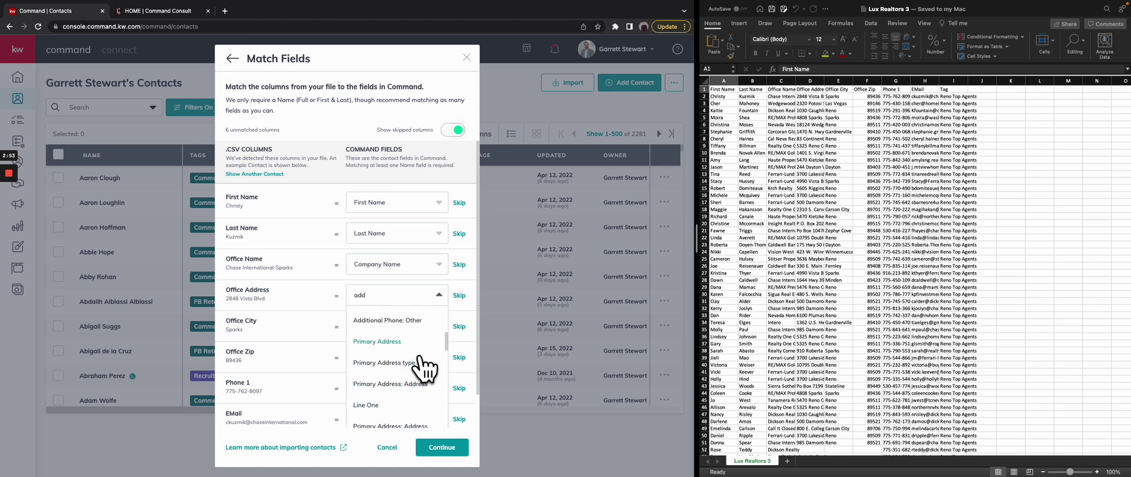
scroll(423, 389, down, 1)
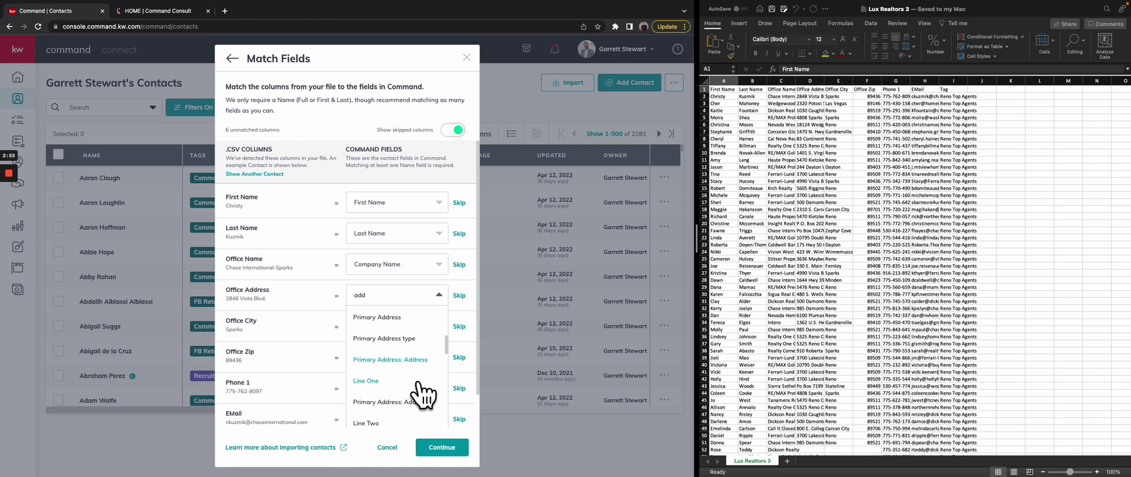
scroll(405, 406, down, 1)
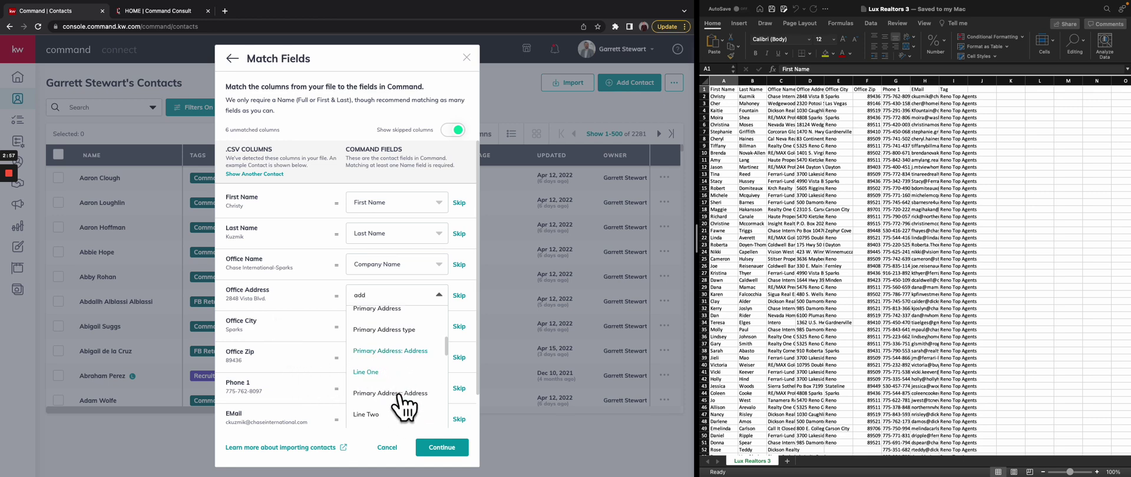
scroll(405, 406, down, 1)
click(401, 364)
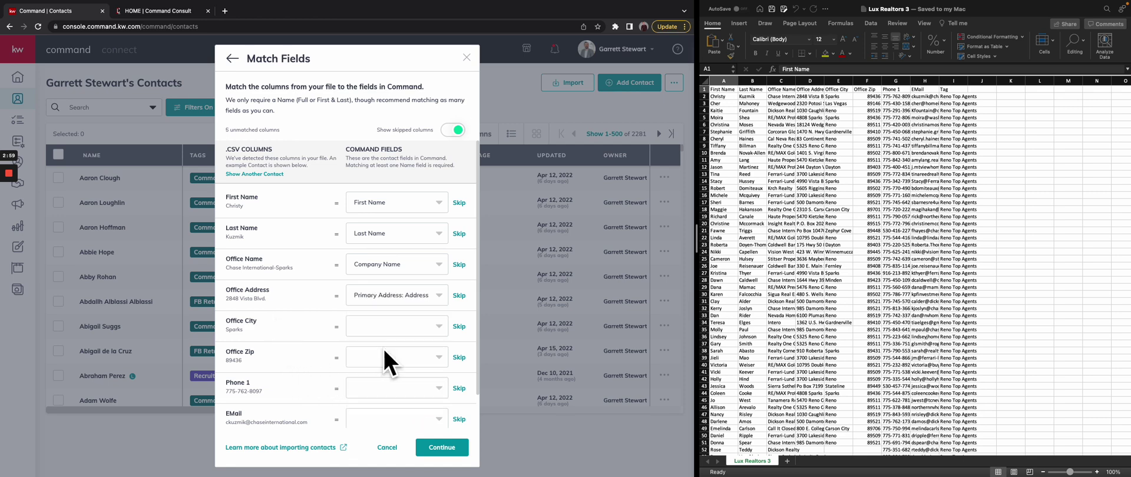
Search the Office City field choices for address fields.
click(395, 331)
scroll(415, 416, down, 5)
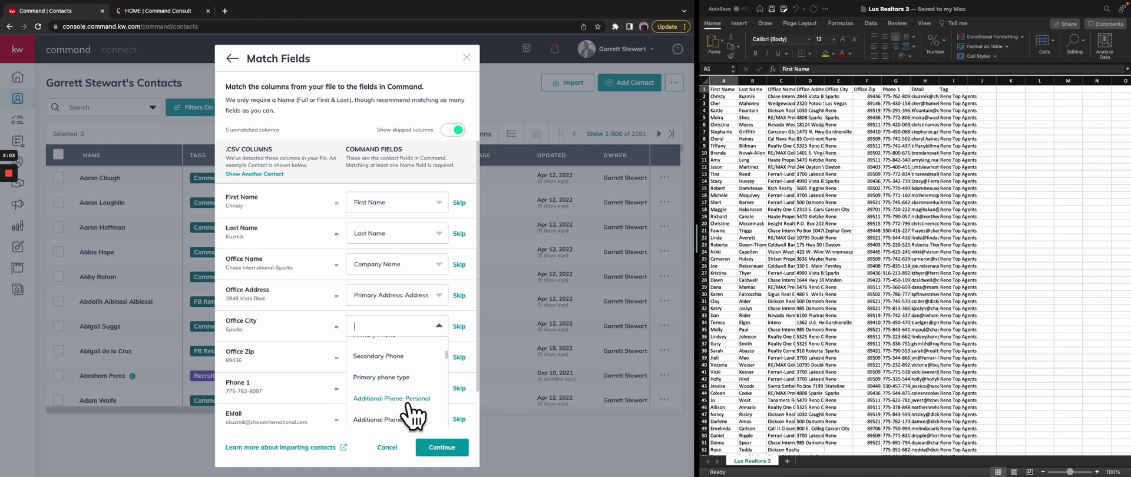
text(address)
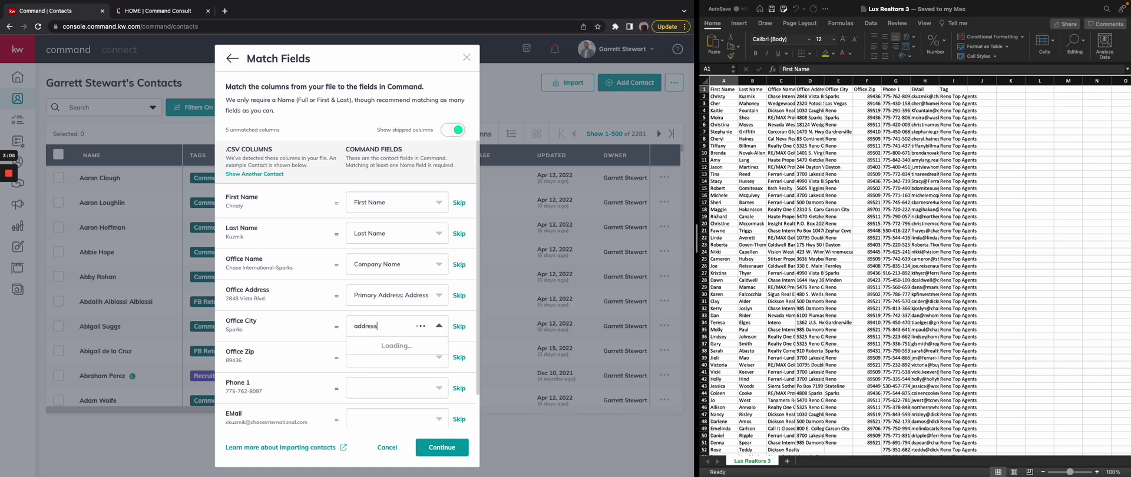
scroll(421, 423, down, 3)
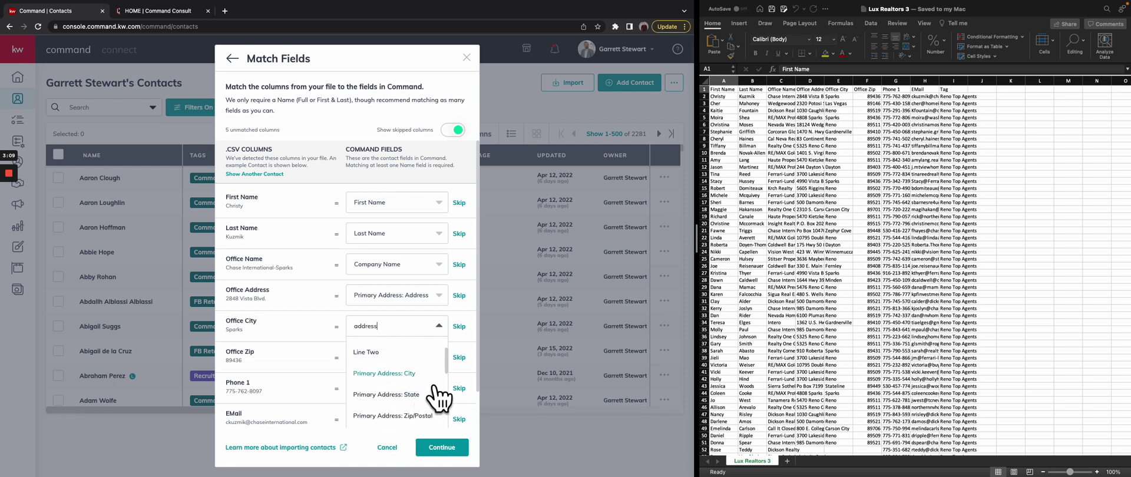
Map Office City, Office Zip and Phone 1 to Primary Address: City, Zip/Postal and Primary Phone.
click(384, 373)
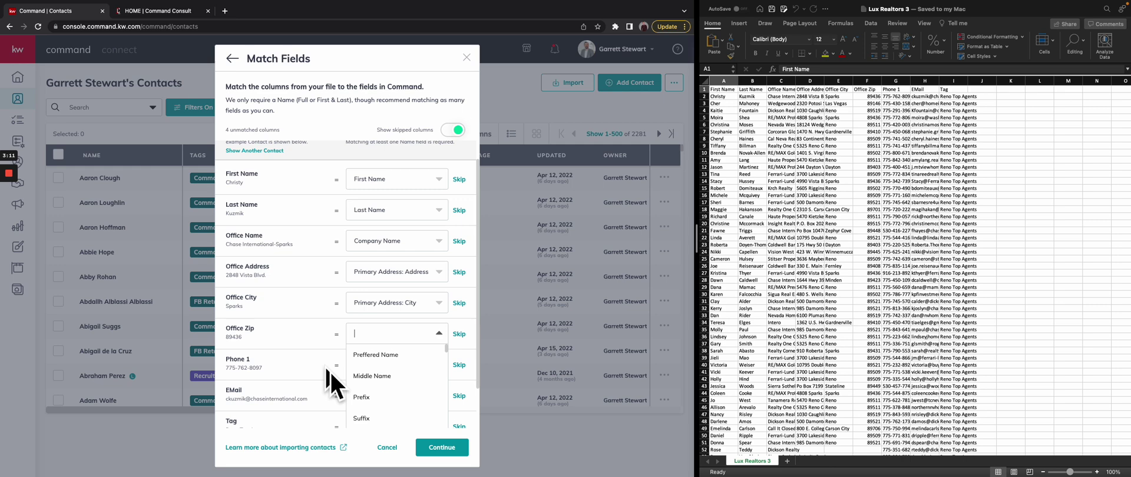
text(add)
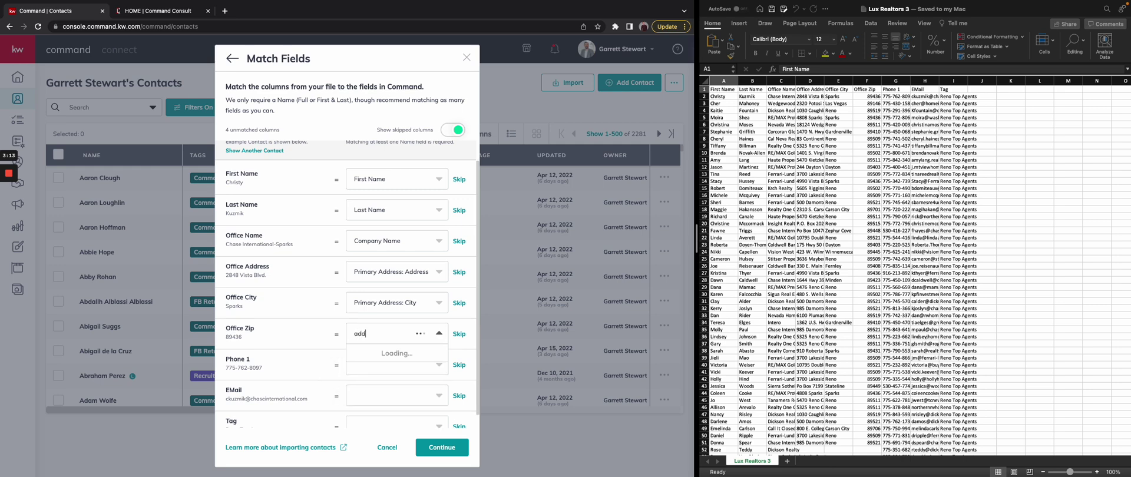
text(ress)
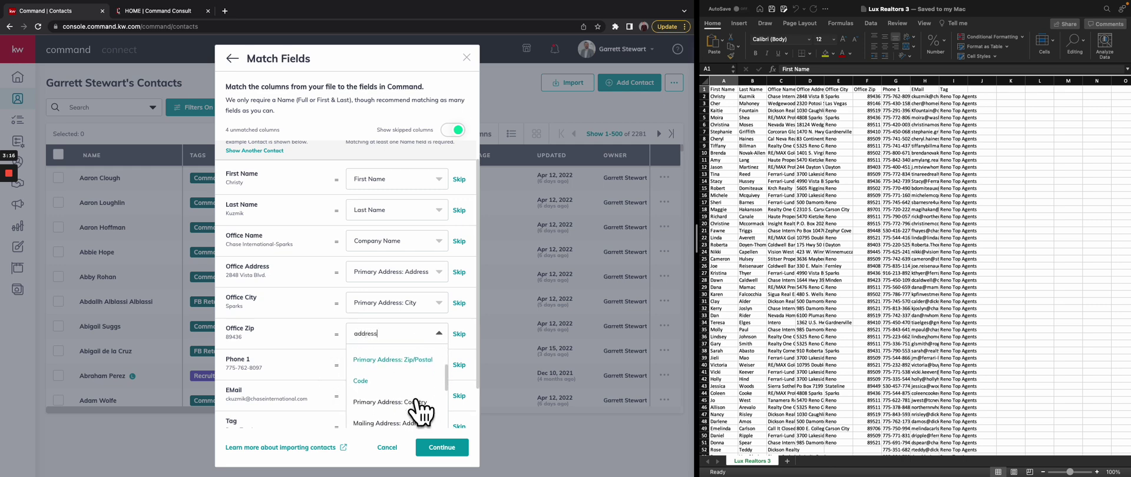
click(412, 367)
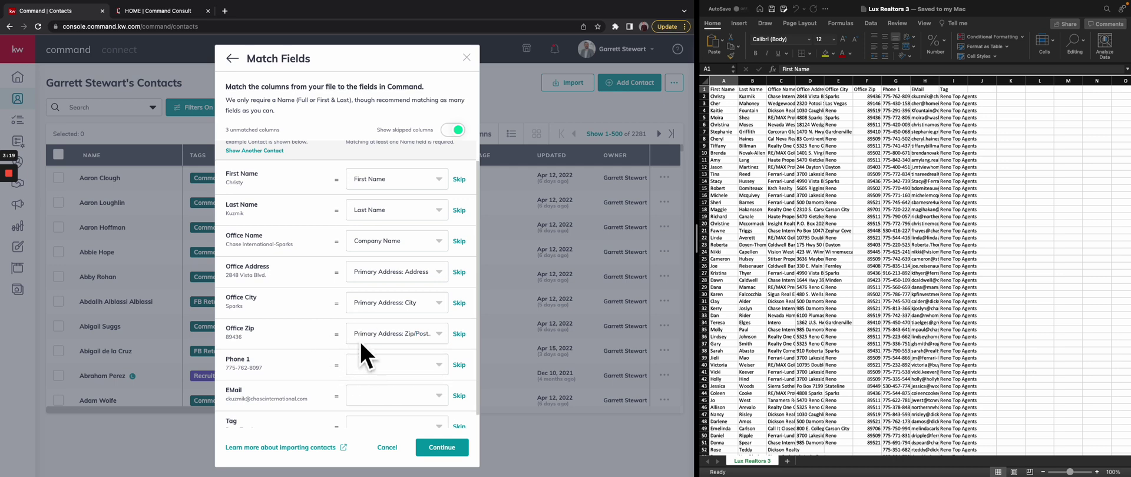
click(389, 368)
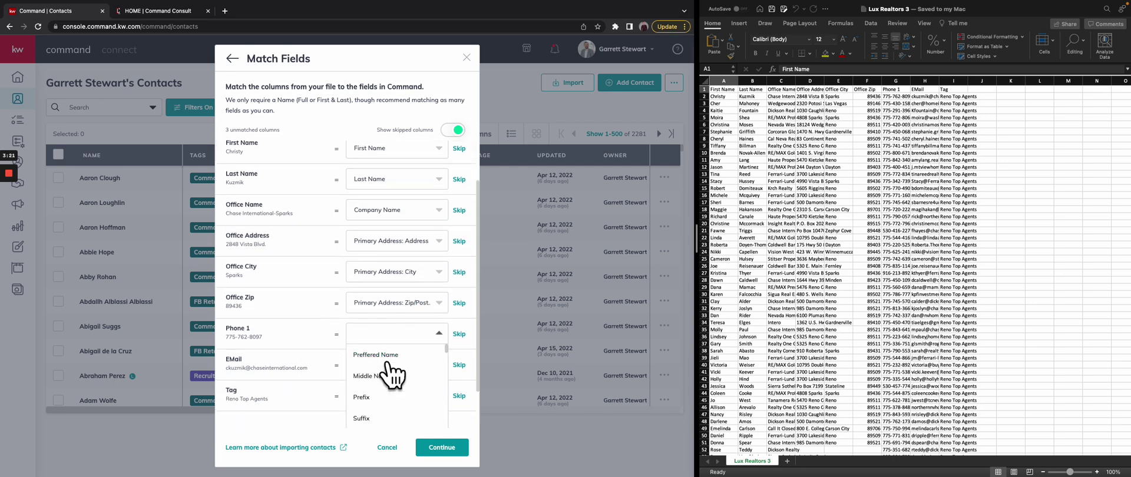
text(phone)
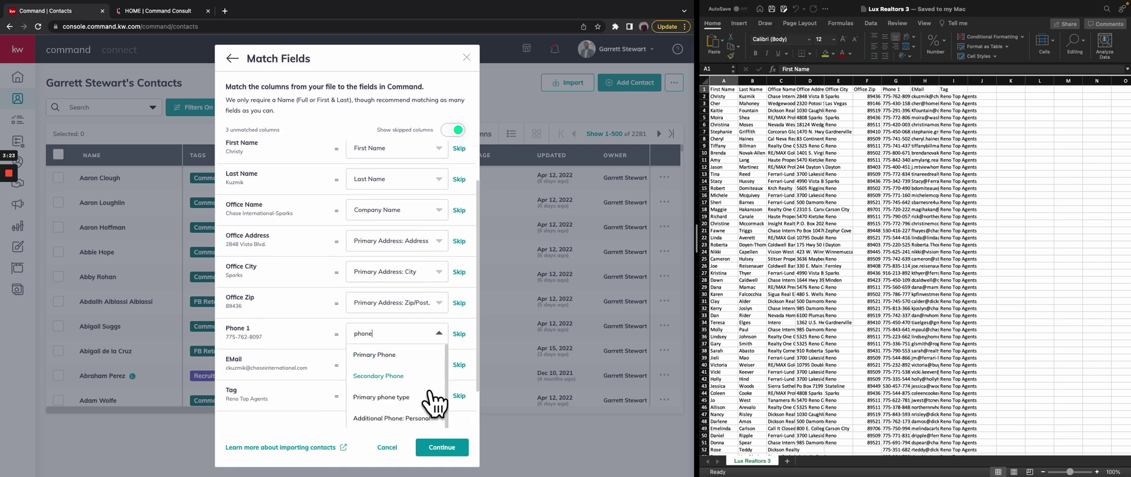
click(421, 371)
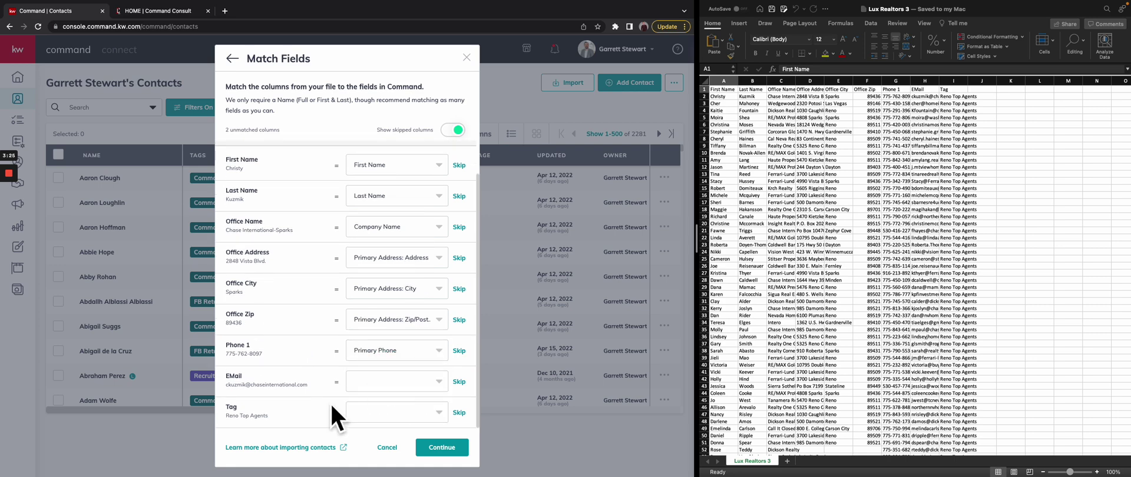
click(392, 383)
text(email)
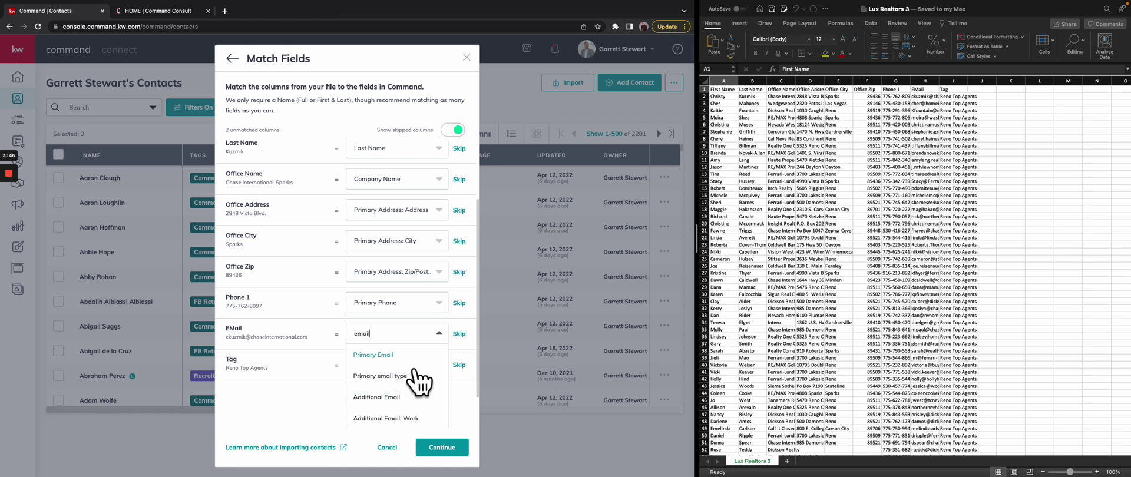
Select Primary Email for the EMail column and Tags for the Tag column.
click(408, 356)
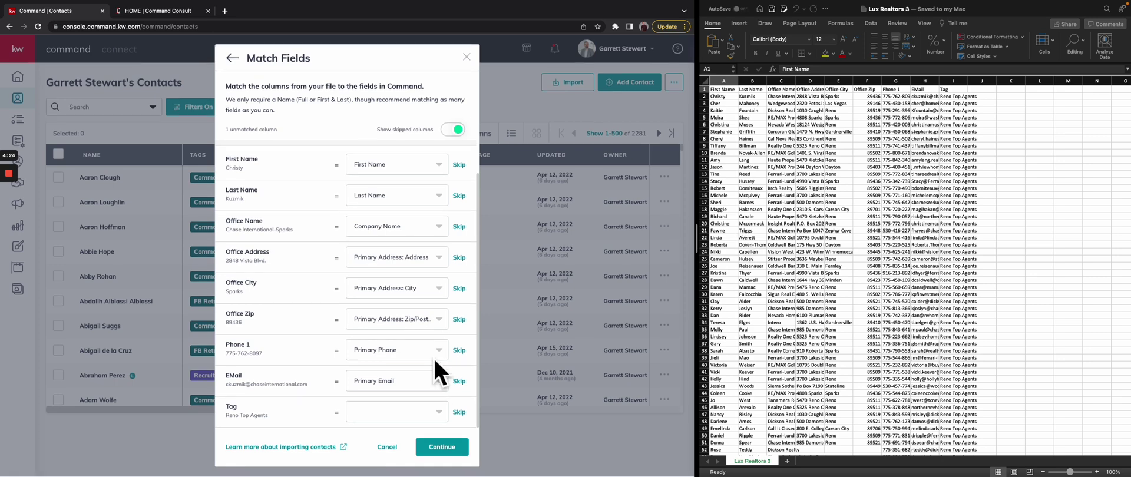
click(439, 412)
text(tag)
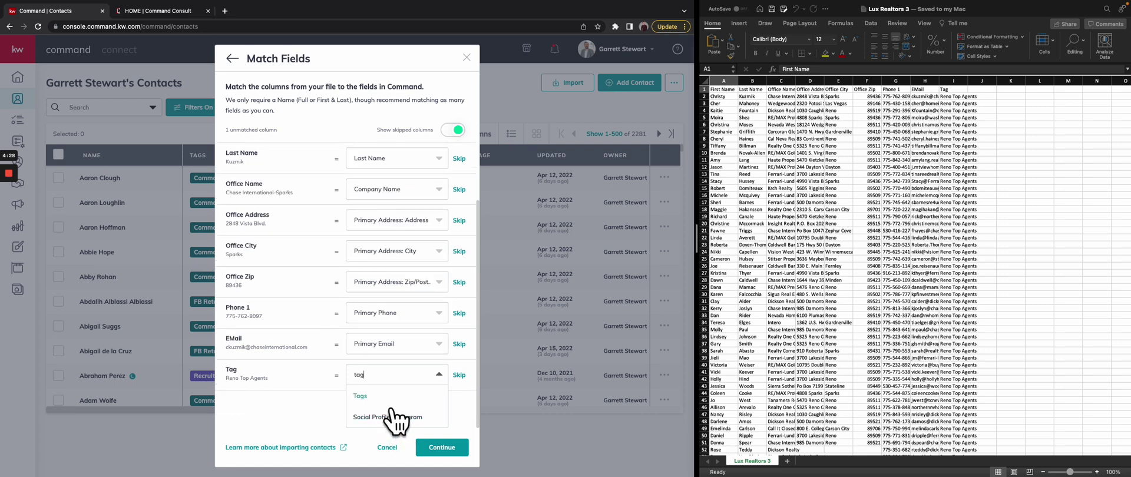
click(391, 405)
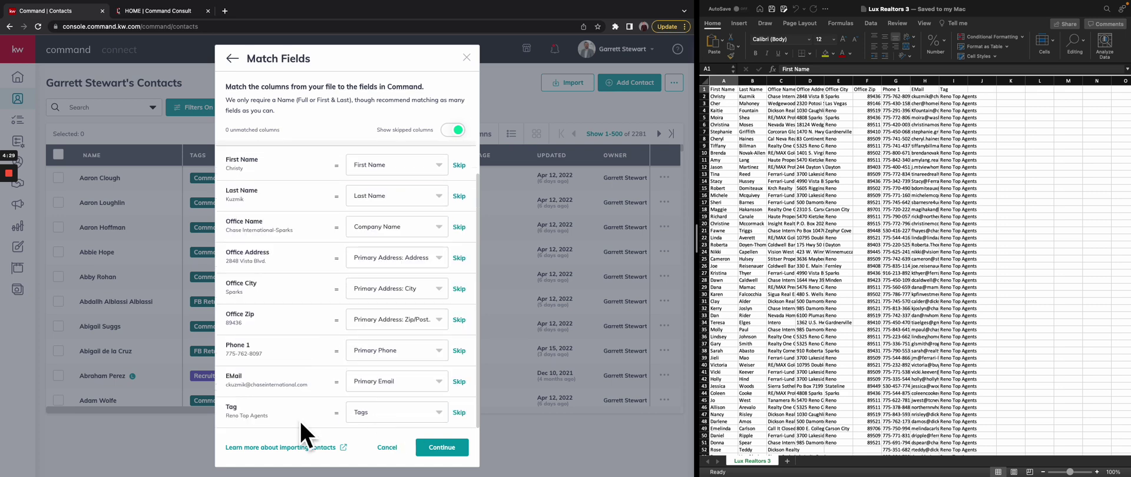
Review the 87-contact preview and finalize the Lux Realtors 3.csv import.
click(442, 448)
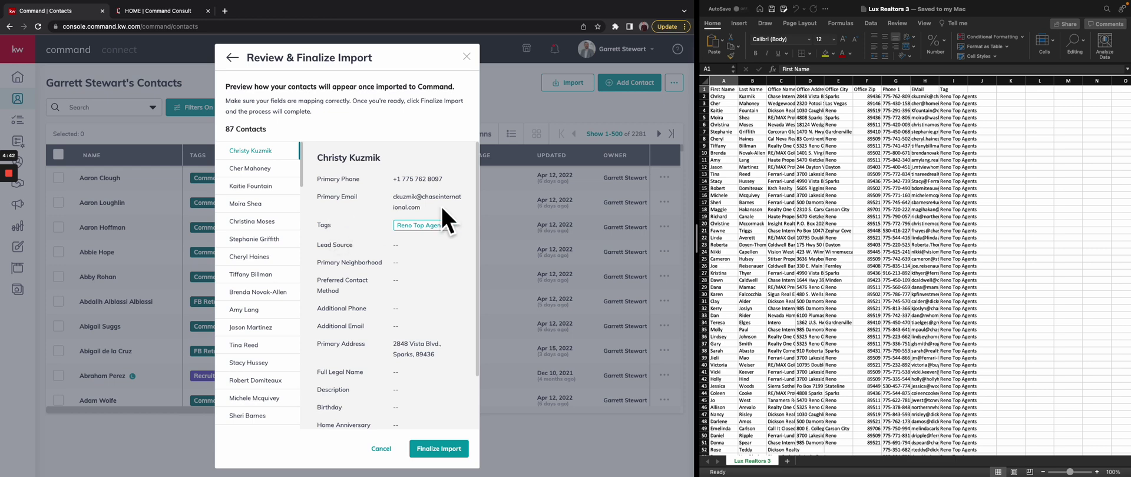
scroll(388, 340, down, 2)
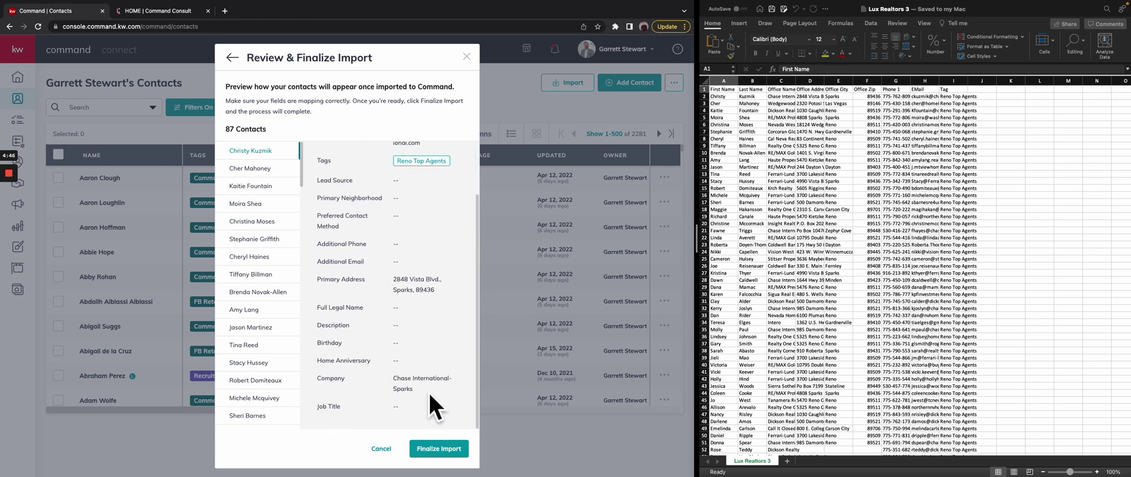
scroll(421, 306, up, 2)
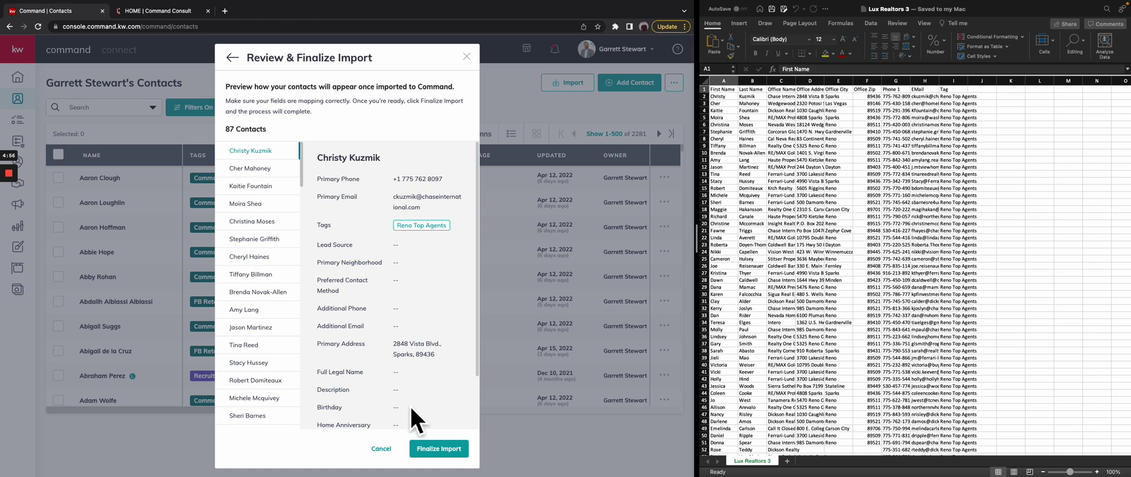
click(442, 456)
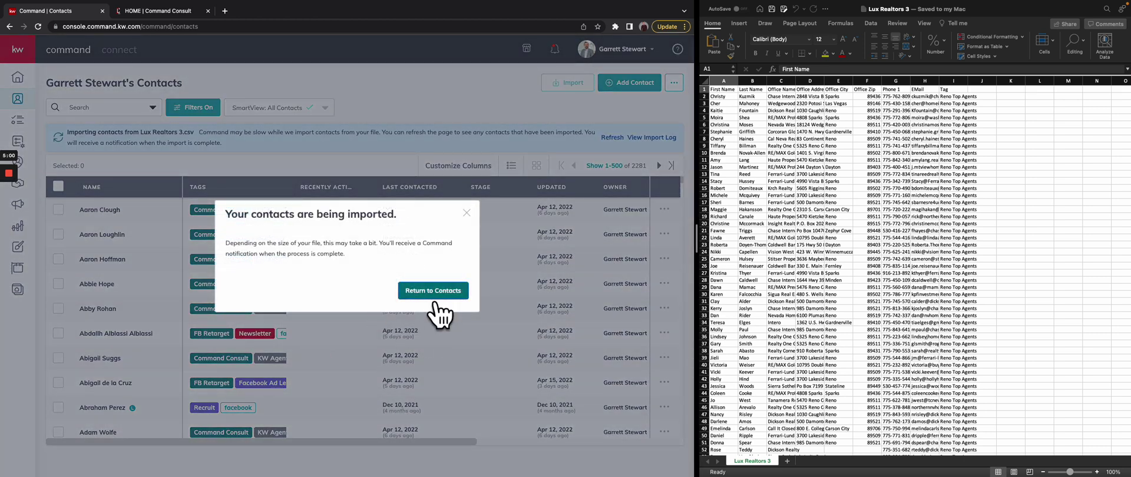
Go back to the Contacts list, still at 2281 contacts, while Lux Realtors 3.csv imports.
click(435, 291)
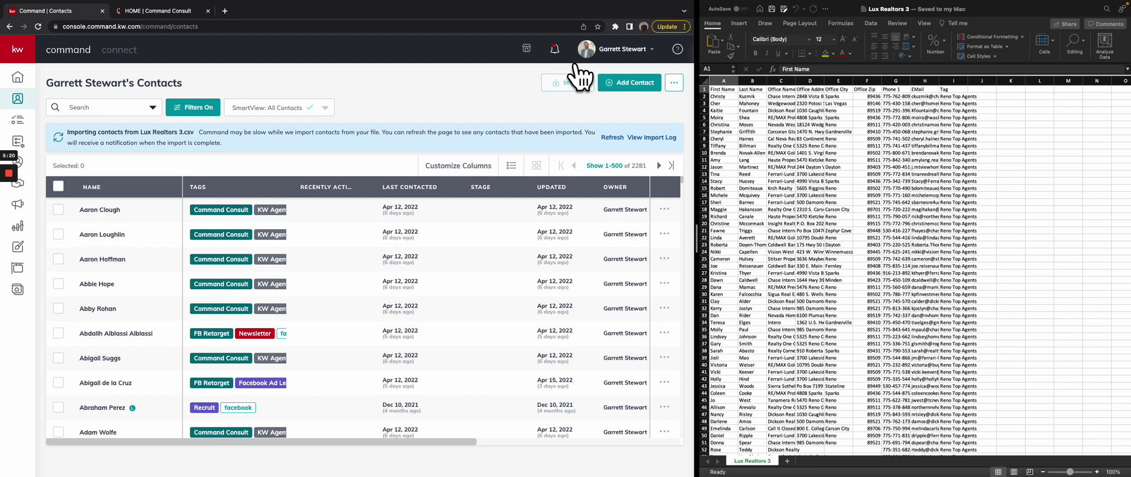
scroll(1049, 251, right, 10)
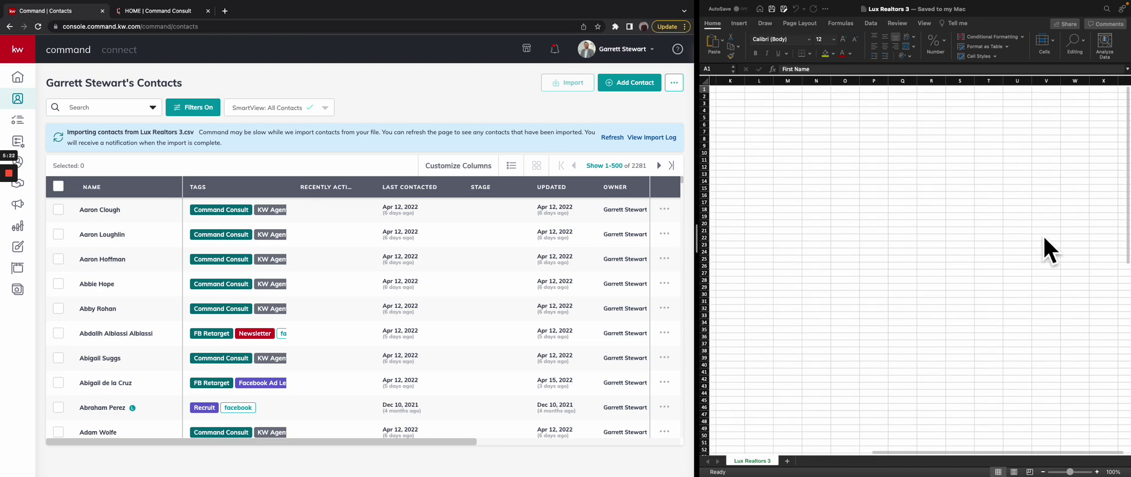
scroll(975, 248, left, 10)
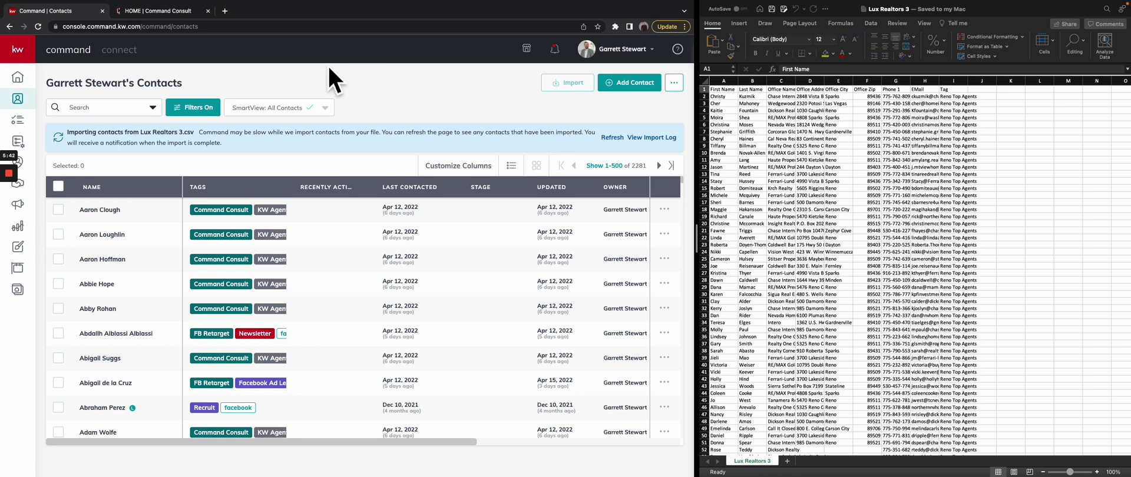
Show the HOME | Command Consult page and dismiss its newsletter pop-up.
click(174, 12)
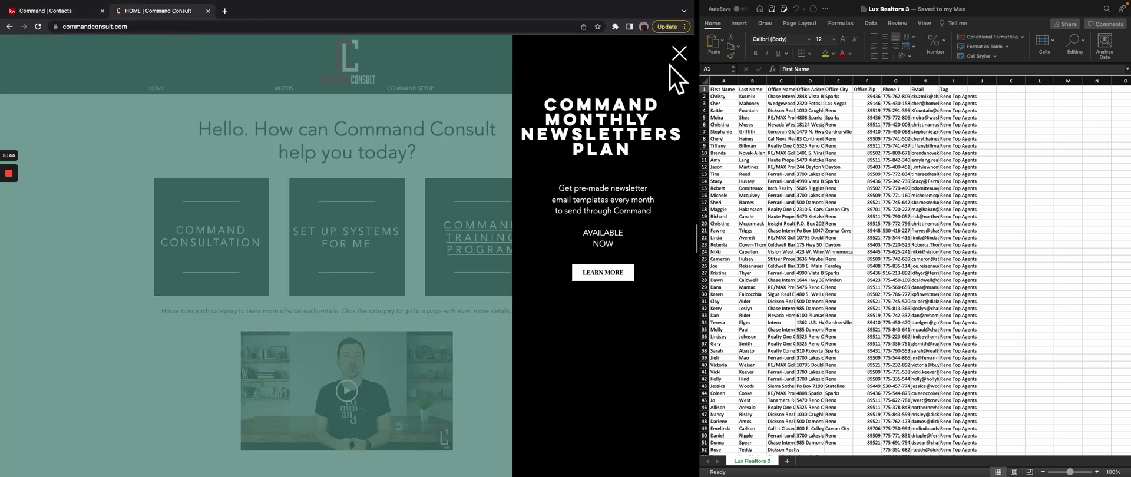
click(676, 50)
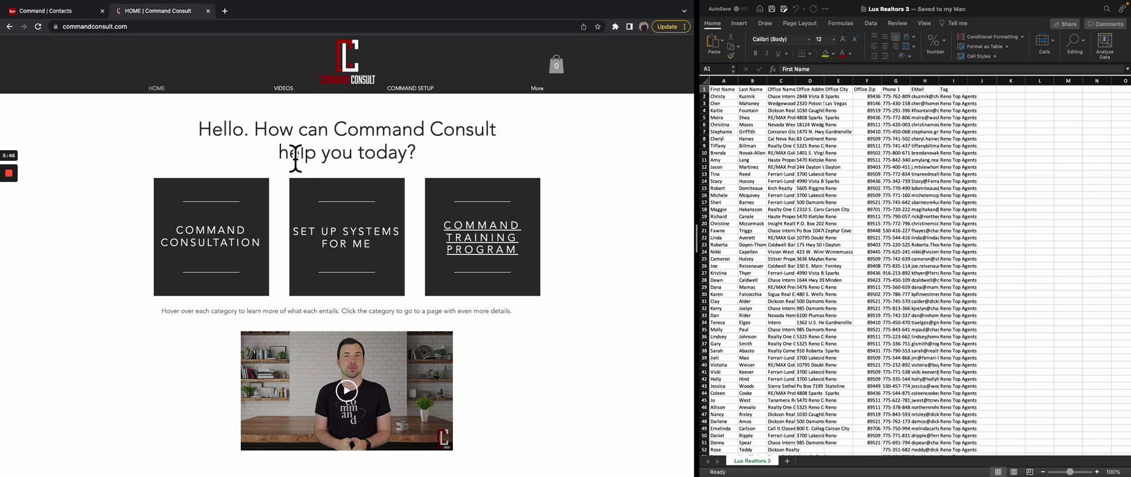